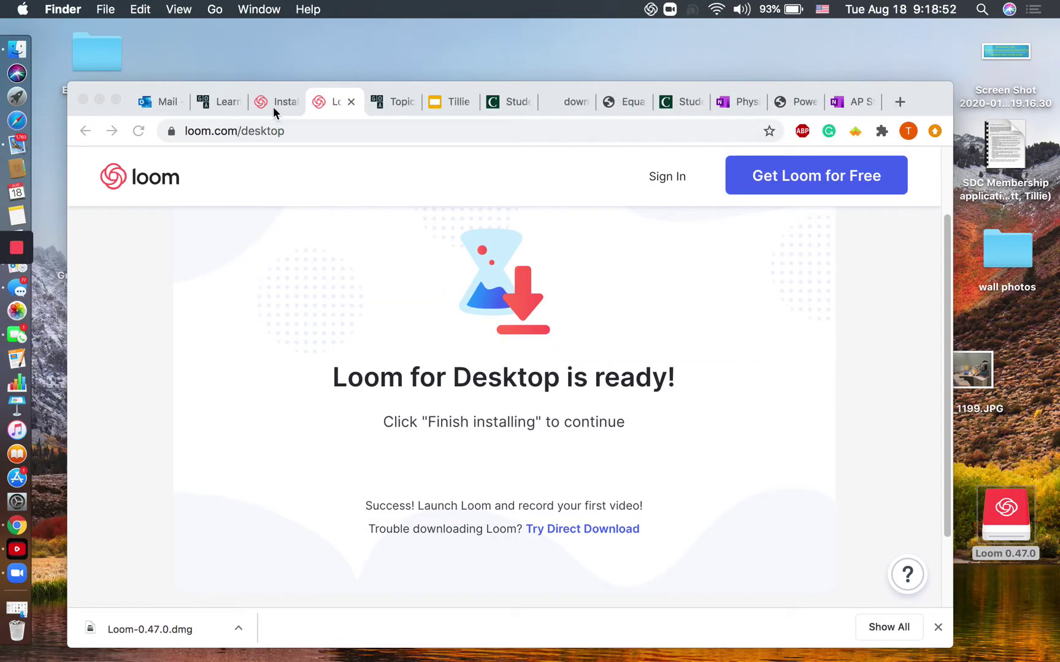
Leave the Motion Equations lab details and open the all-classes Assignment Center from the Student tab.
click(505, 101)
scroll(320, 479, down, 3)
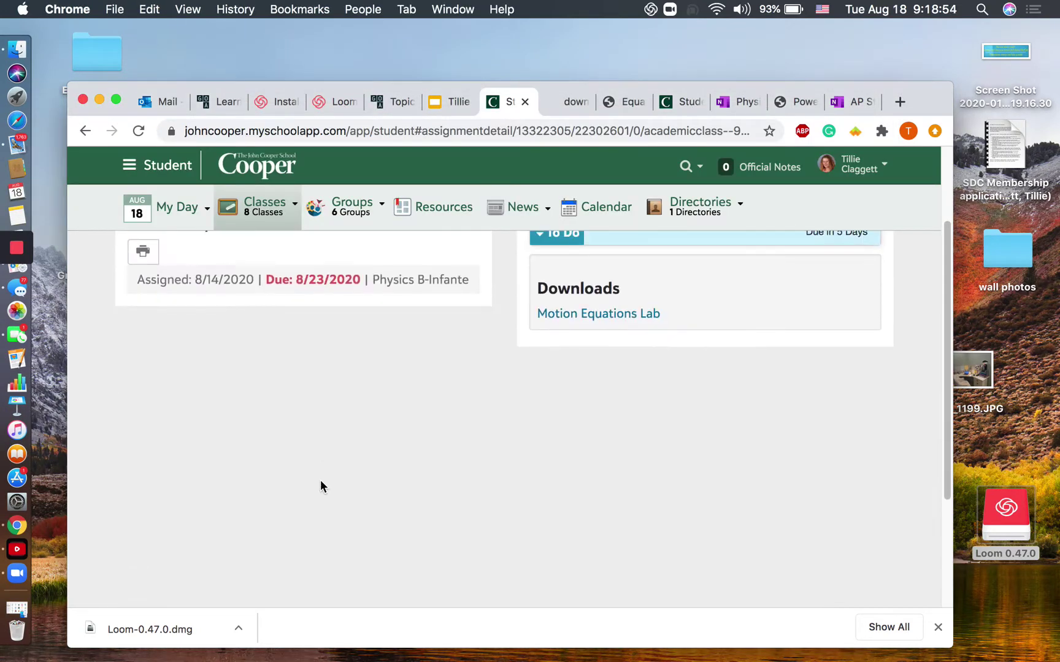
scroll(320, 480, up, 3)
scroll(320, 485, down, 1)
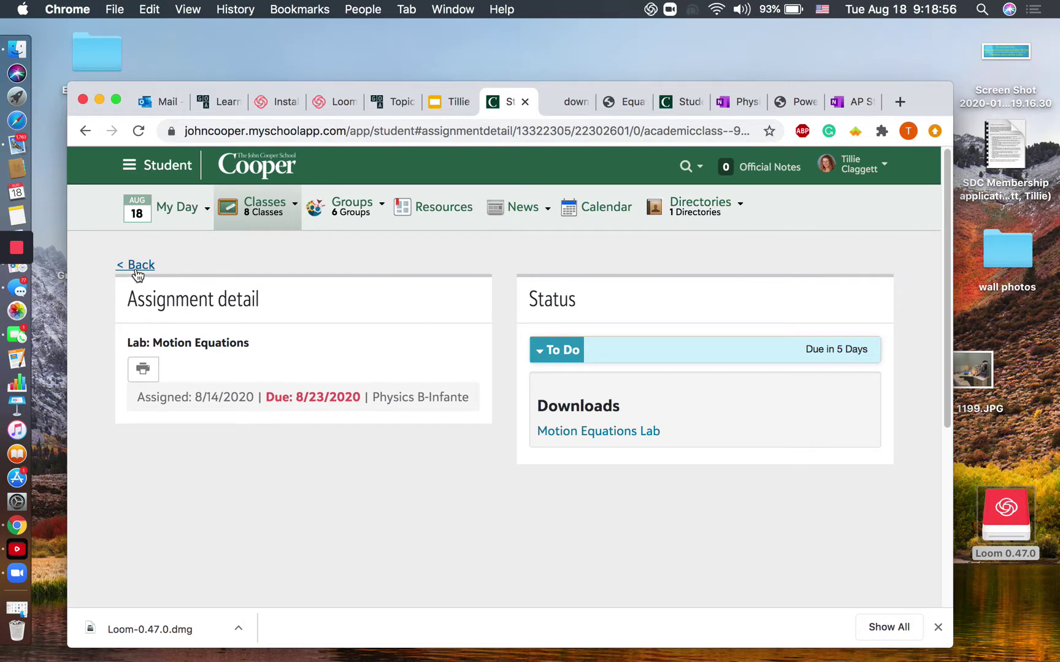
click(138, 269)
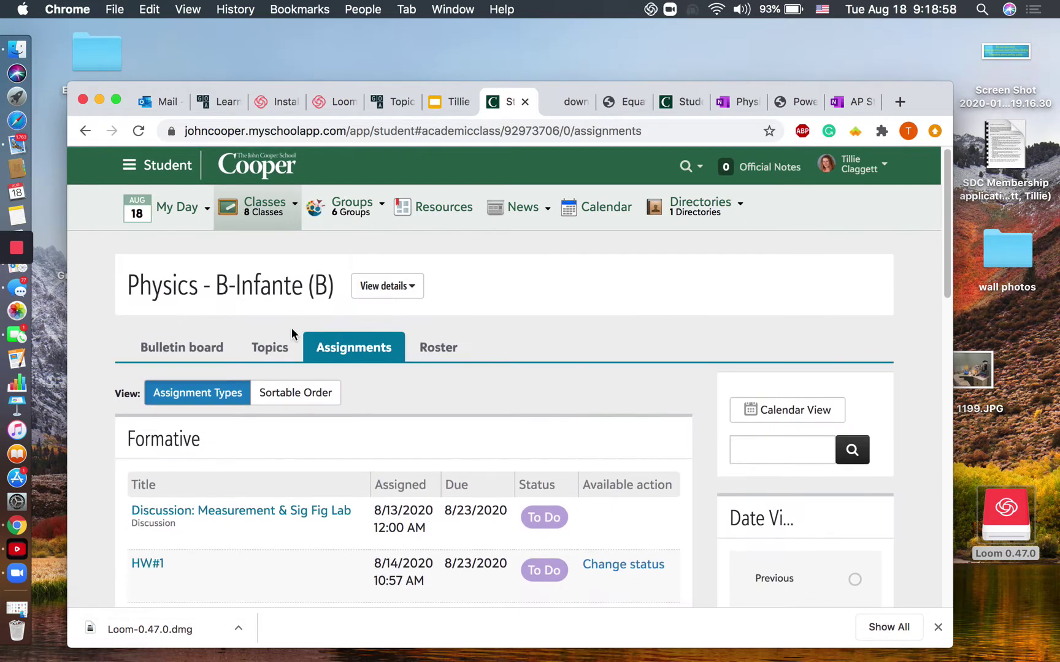
mouse_move(177, 207)
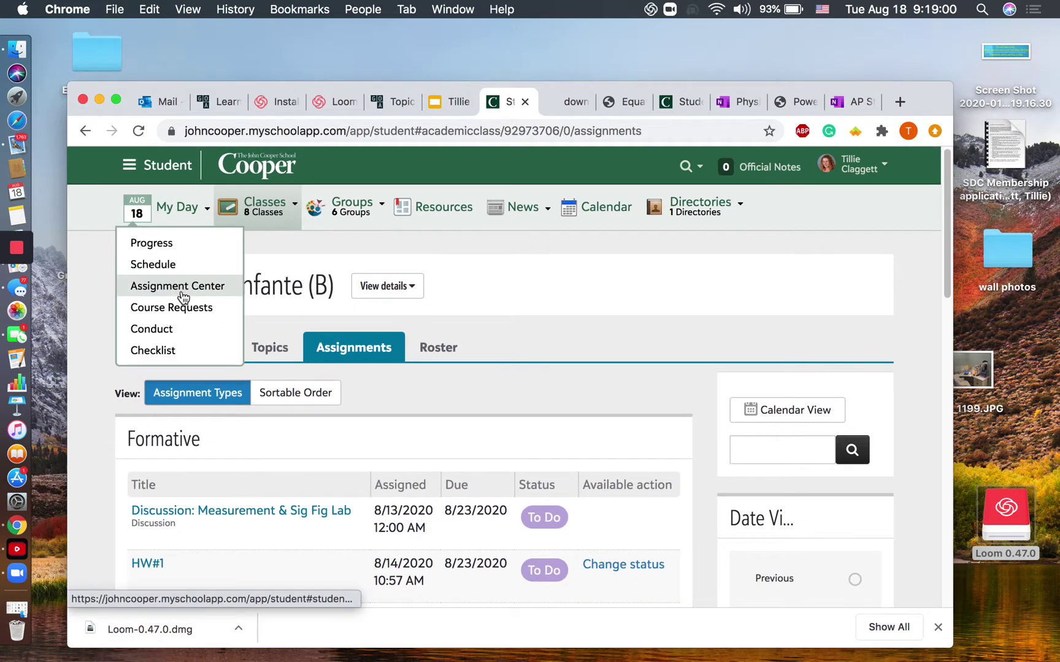
click(183, 286)
scroll(341, 514, down, 5)
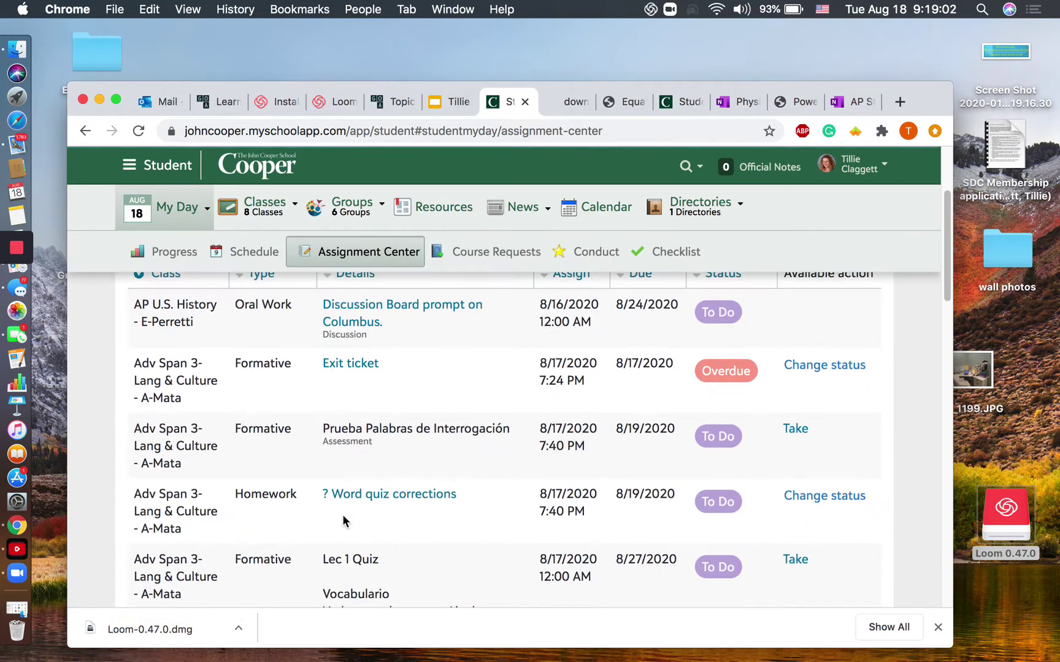
scroll(341, 514, down, 3)
scroll(342, 520, up, 3)
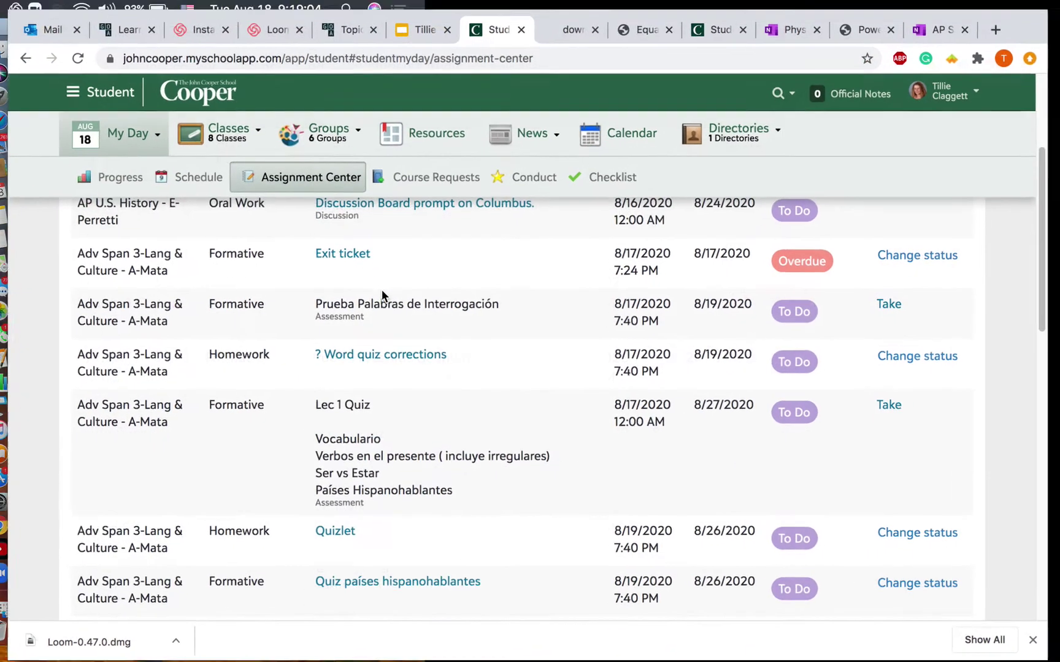
scroll(644, 257, up, 5)
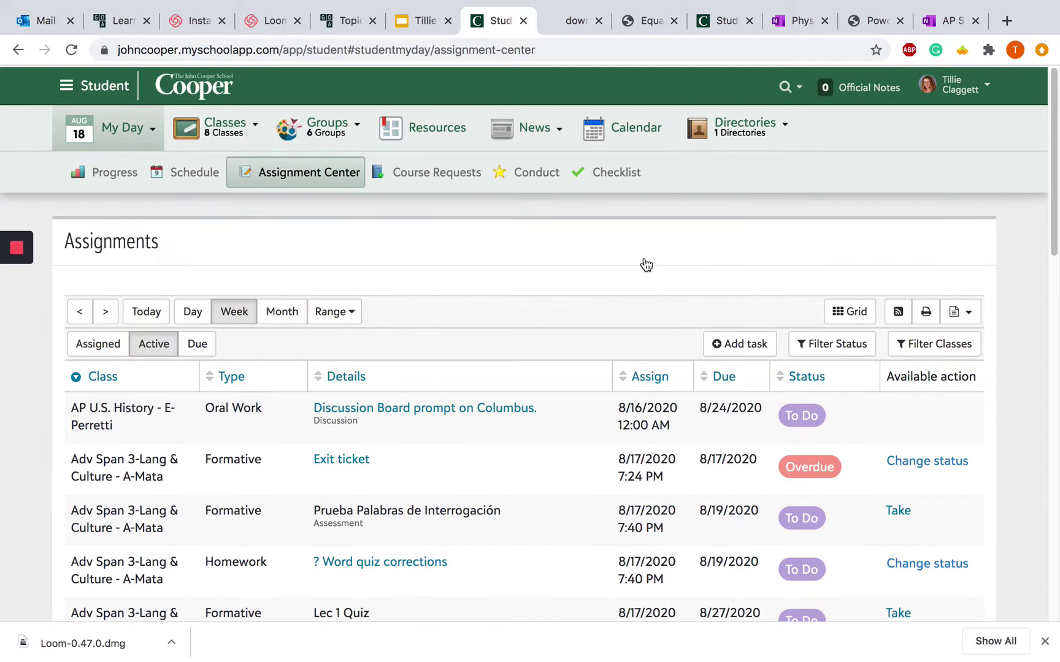
click(833, 342)
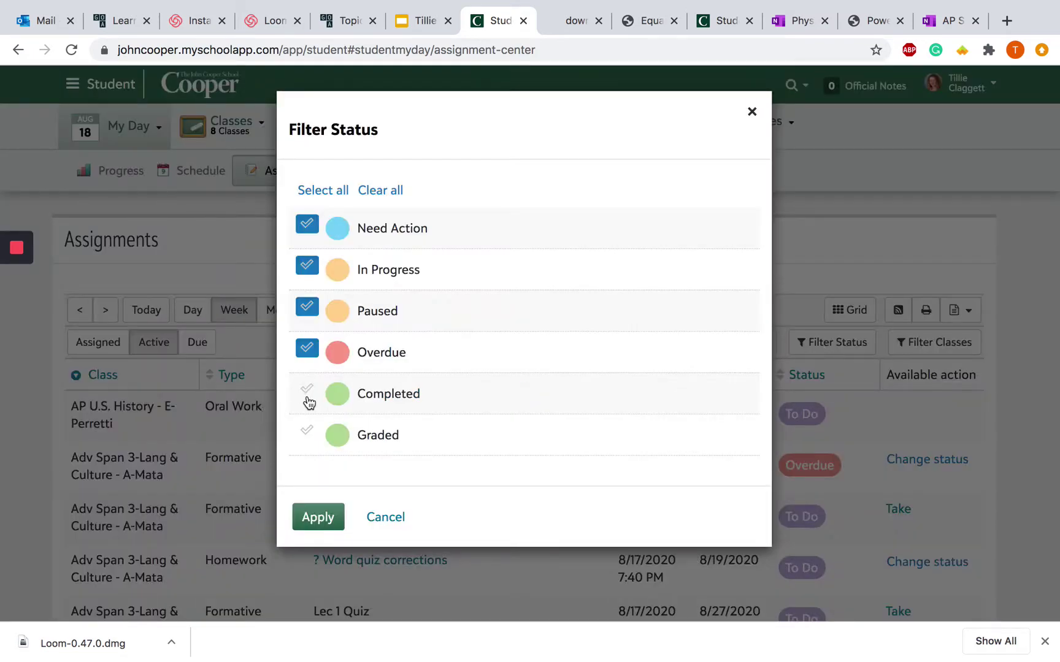
click(319, 517)
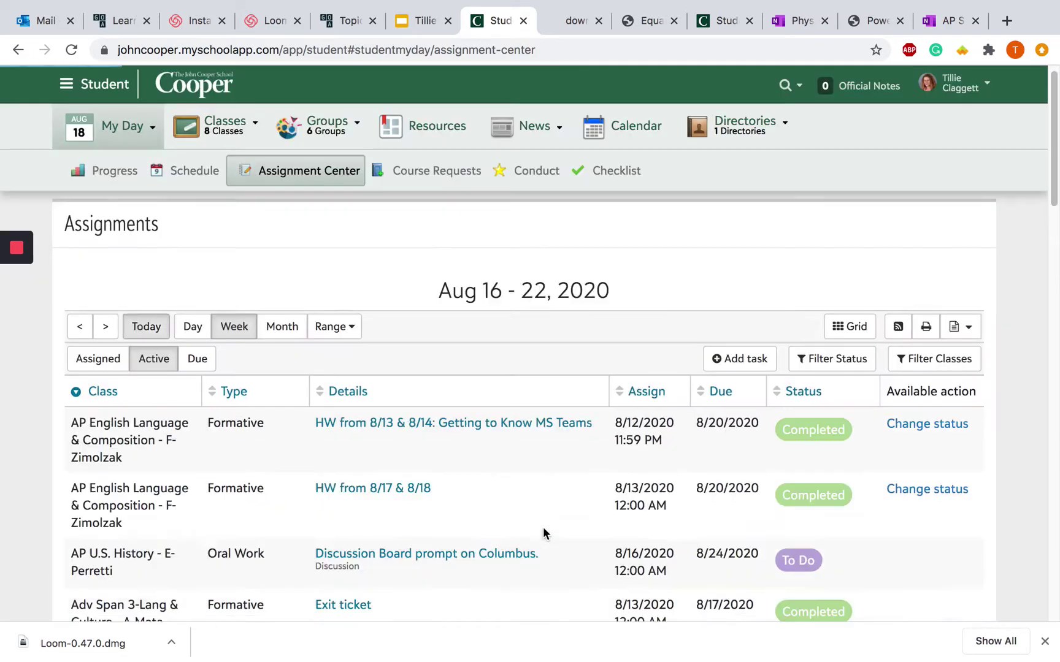
scroll(543, 526, down, 2)
scroll(729, 408, up, 2)
click(845, 322)
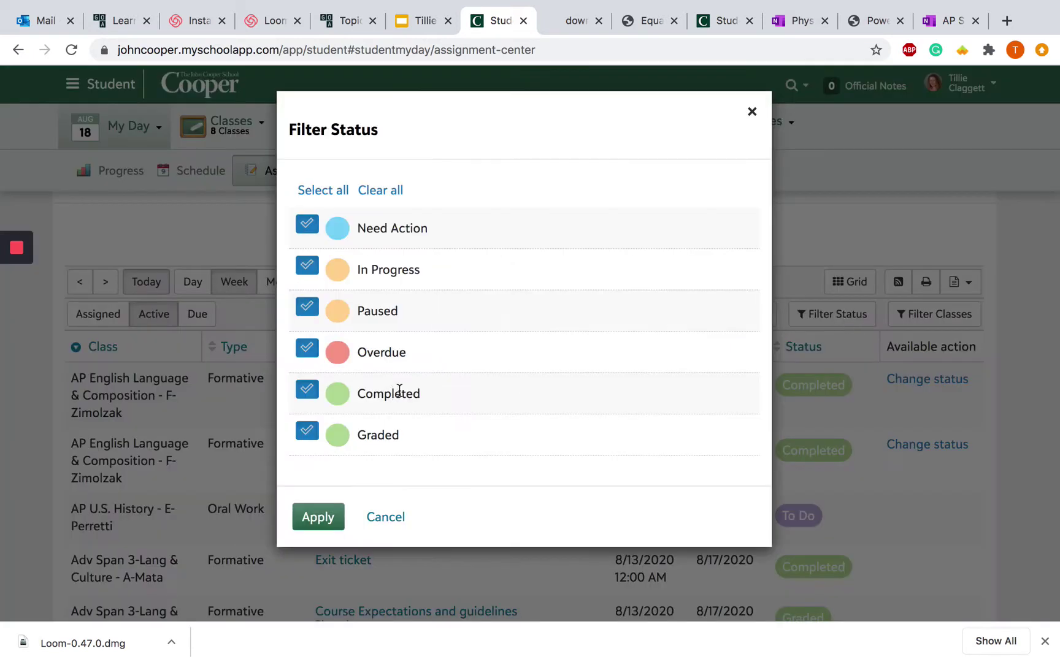
click(306, 432)
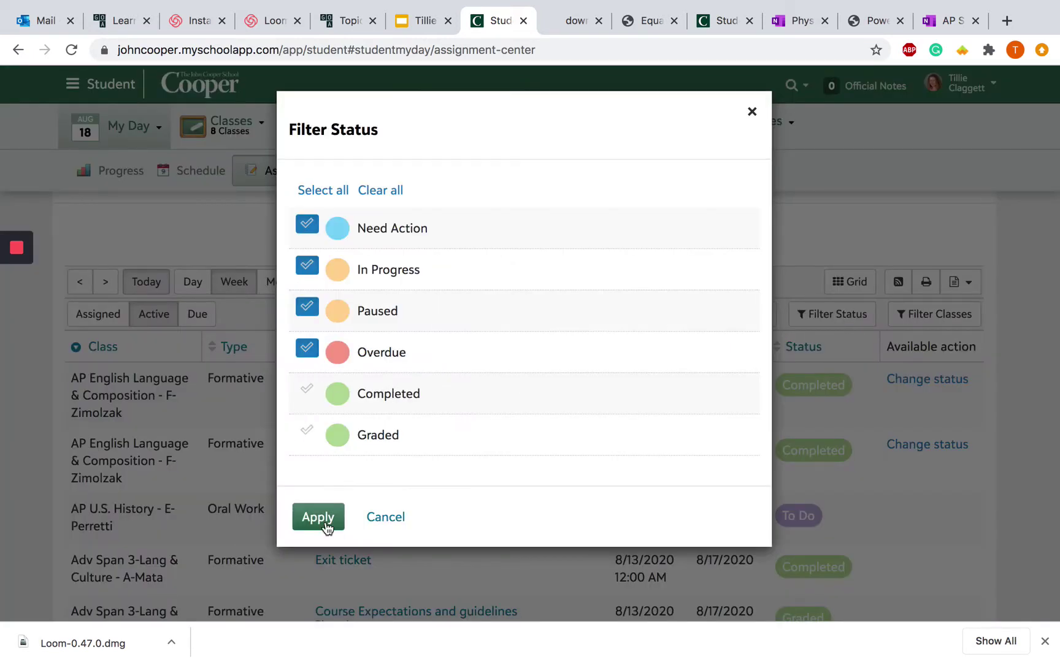
click(318, 517)
Open the Adv Span 3-Lang & Culture class page and view its assignments and topics.
click(214, 128)
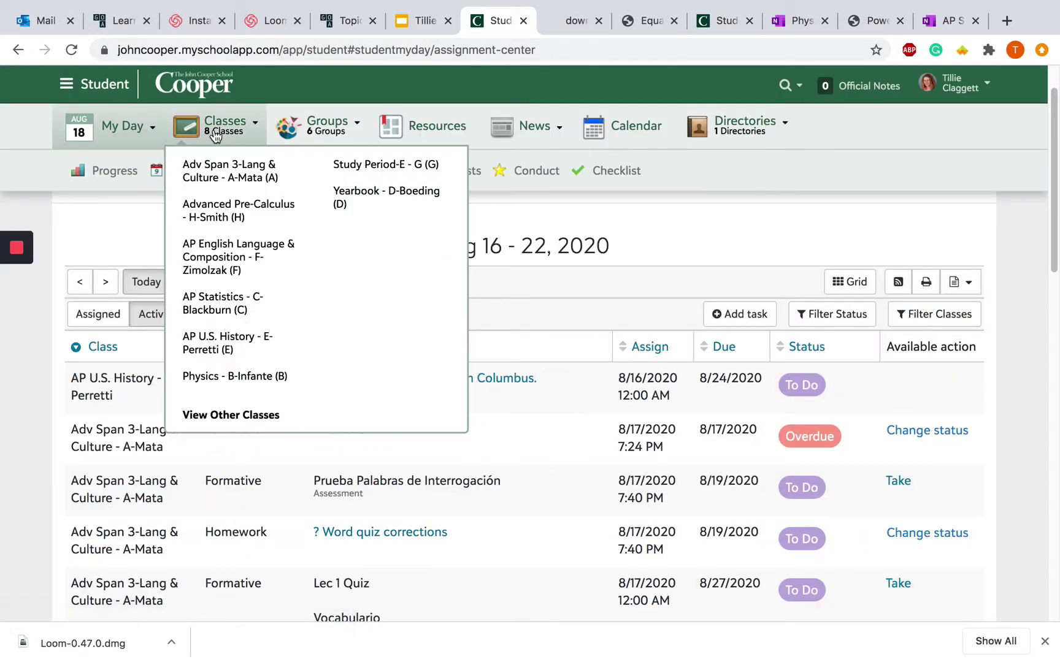
click(224, 171)
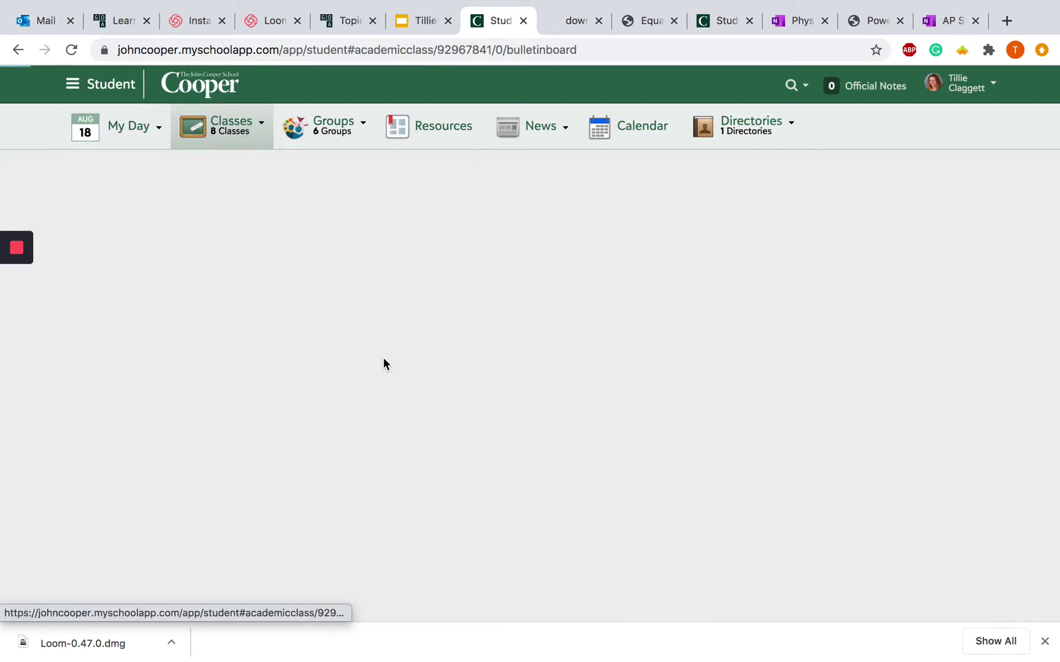
click(291, 231)
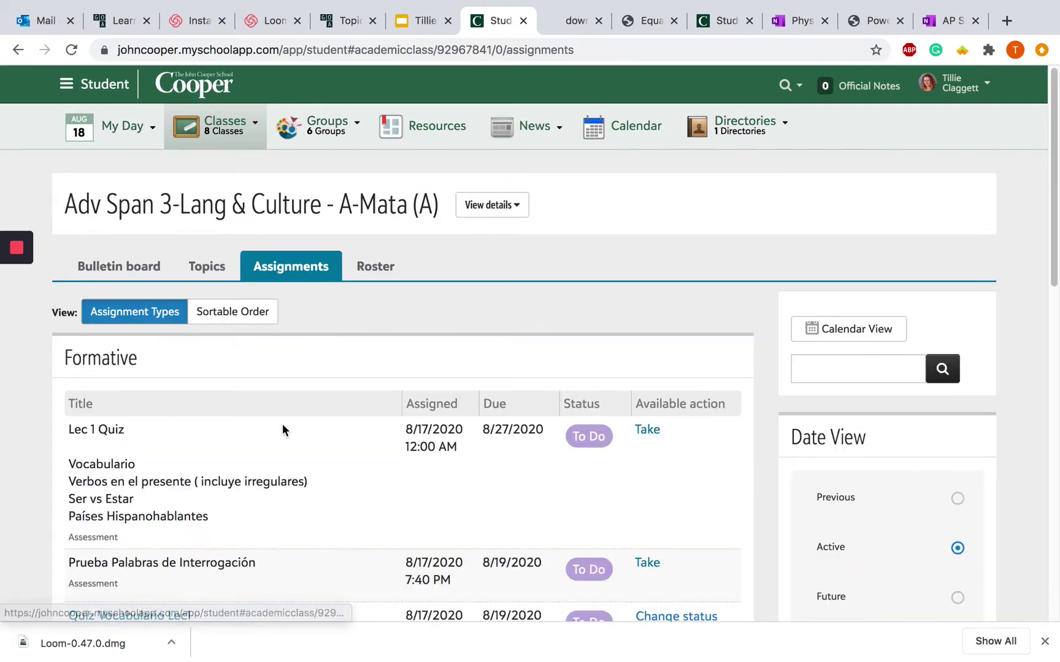
scroll(401, 480, down, 5)
scroll(401, 481, up, 3)
scroll(305, 331, up, 3)
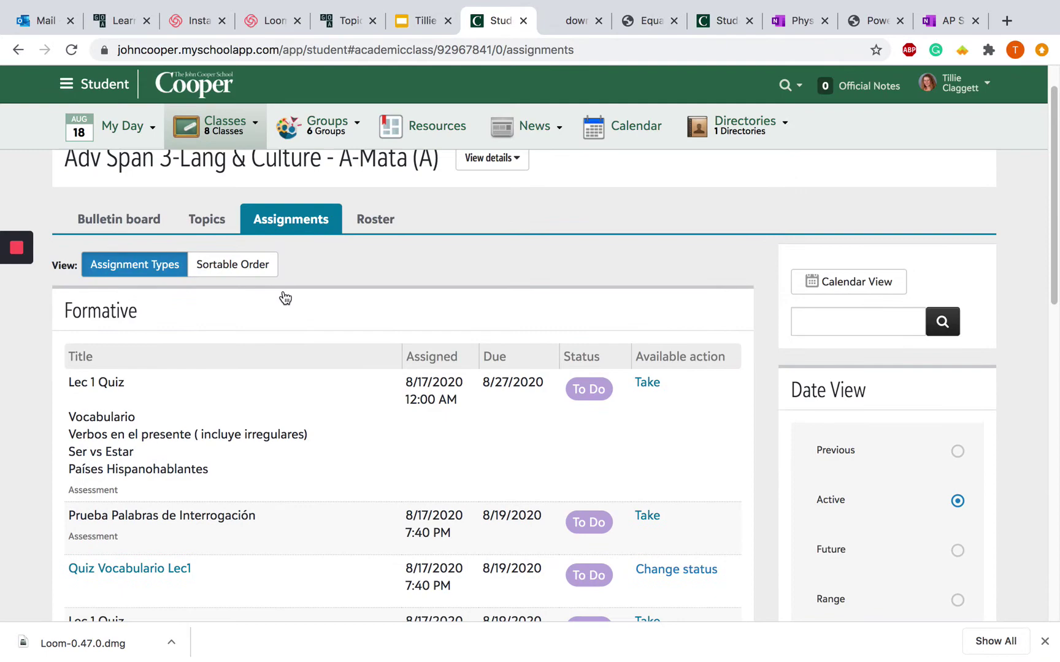
click(207, 218)
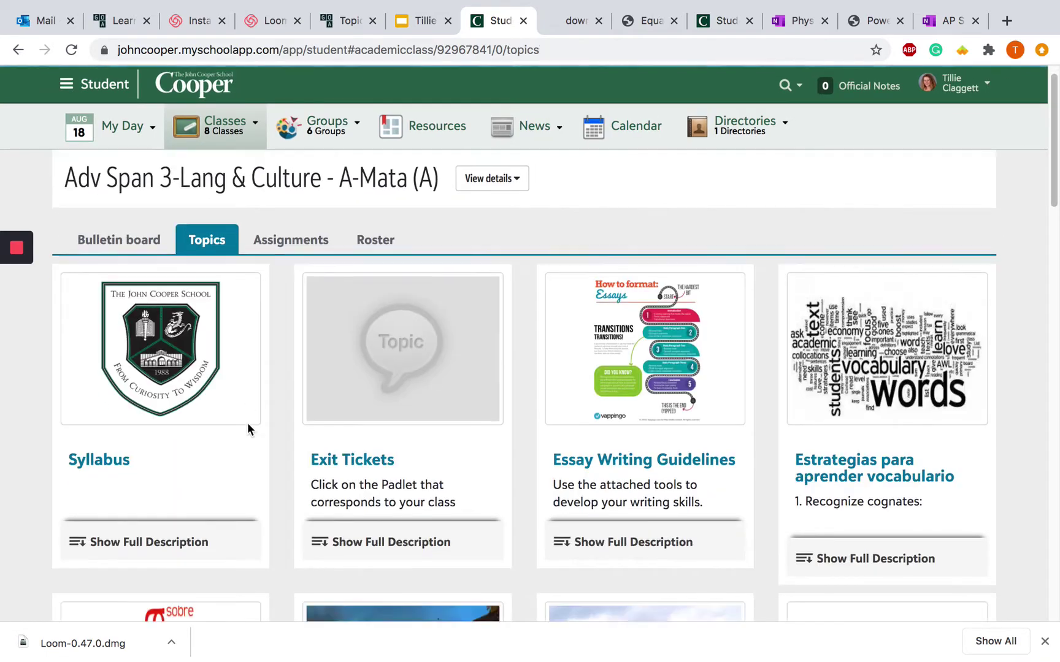
scroll(248, 422, down, 2)
scroll(663, 414, down, 1)
scroll(654, 464, up, 4)
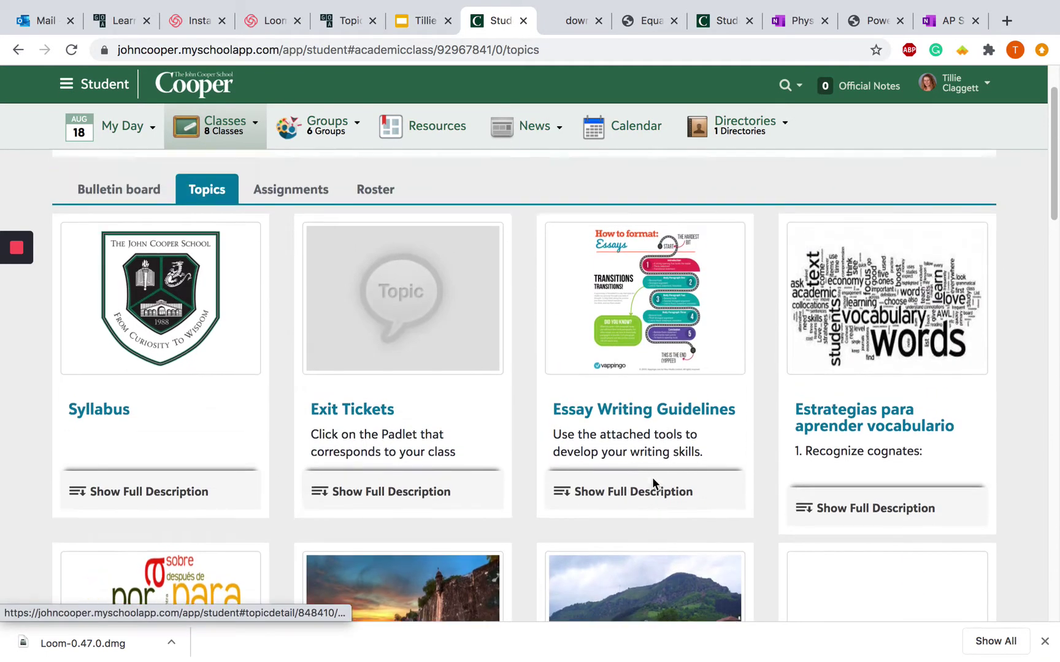
Load the Adv Span 3 roster showing the teacher and student member cards.
click(376, 263)
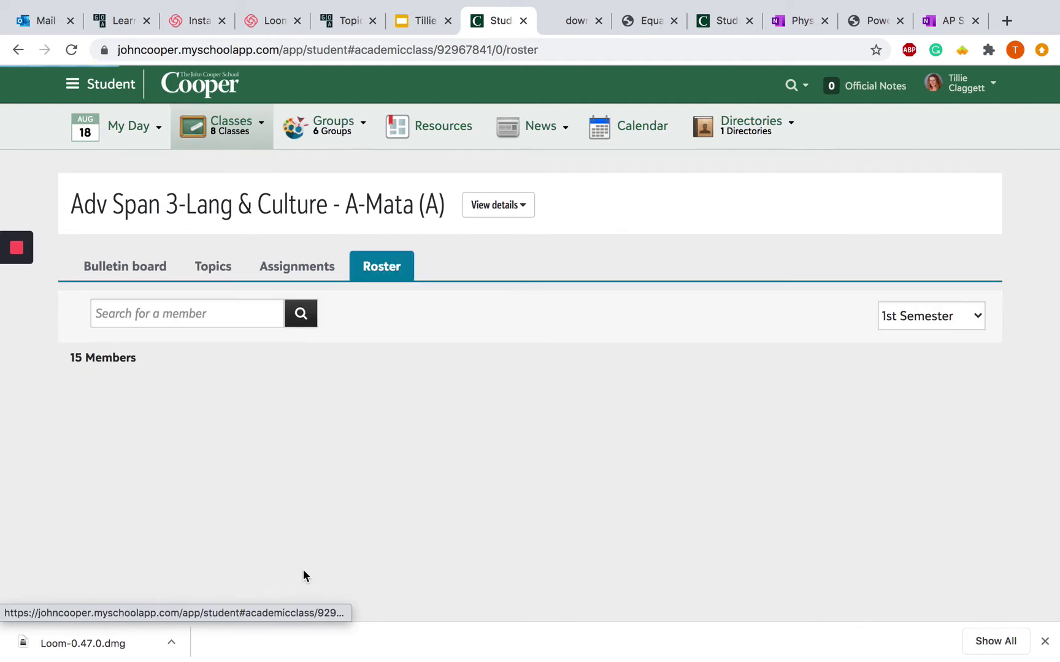
scroll(348, 447, down, 1)
scroll(348, 447, up, 1)
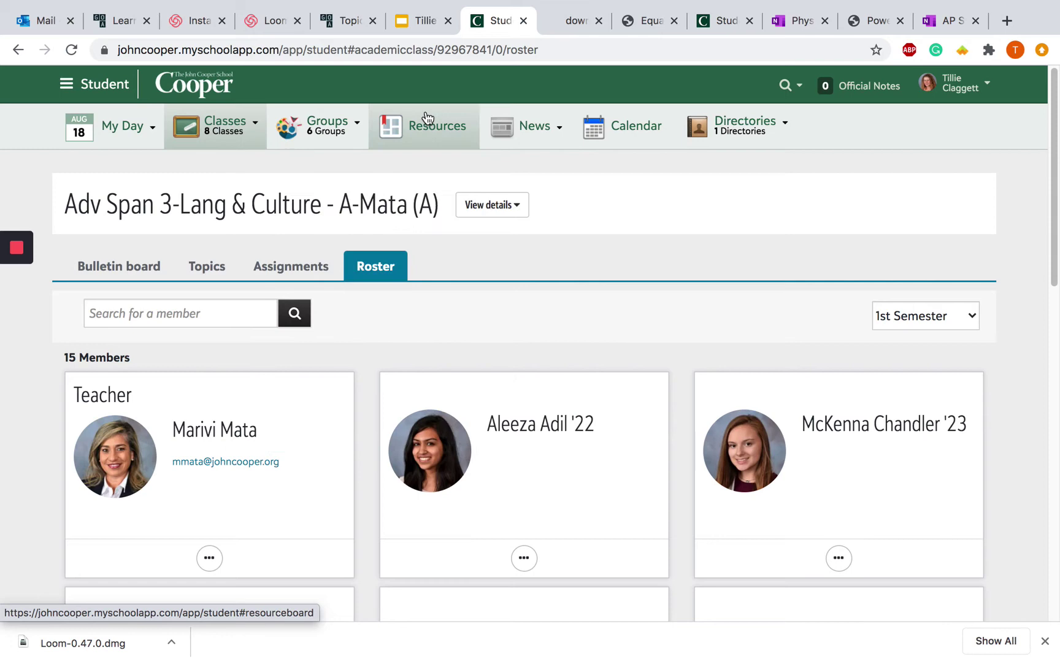
Browse the Resources board, open the August 18, 2020 schedule, and exit full screen.
click(427, 126)
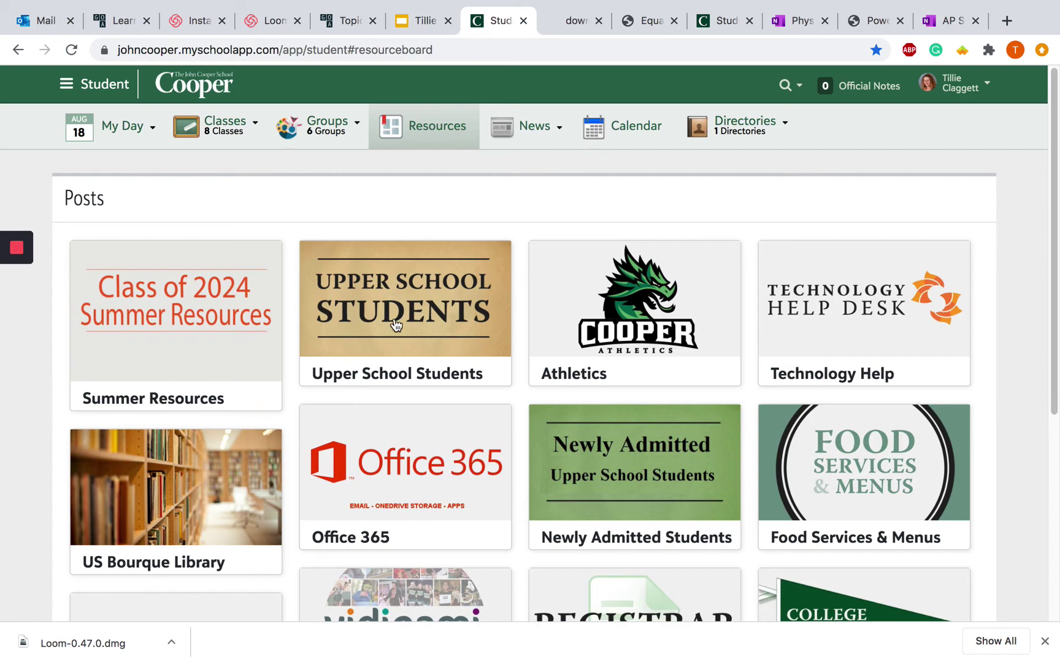
scroll(433, 438, down, 3)
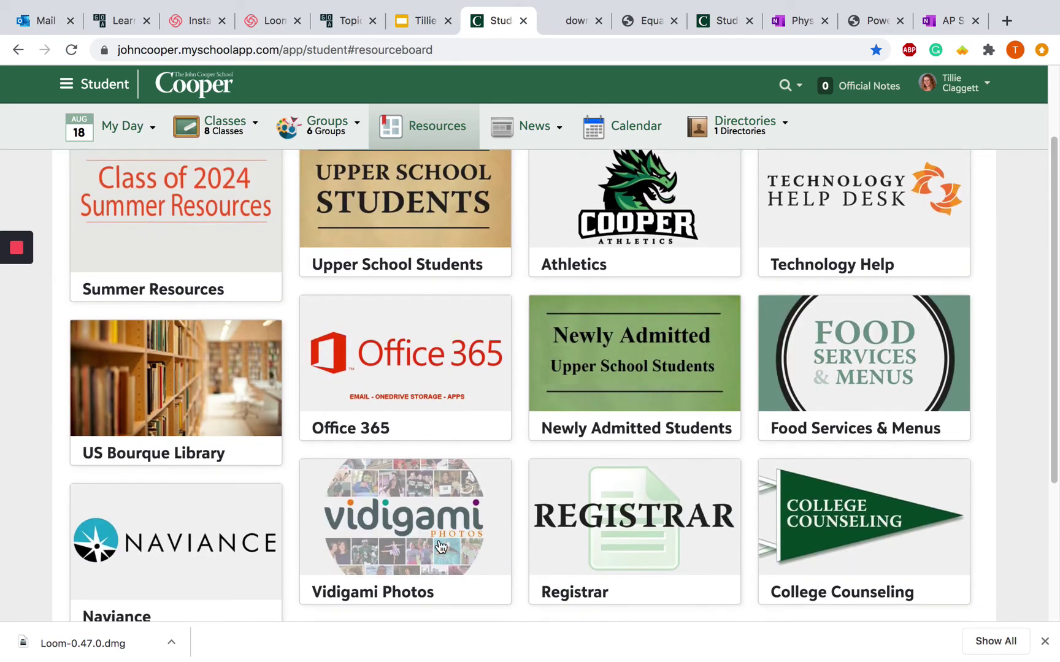
scroll(441, 547, down, 2)
scroll(331, 414, up, 5)
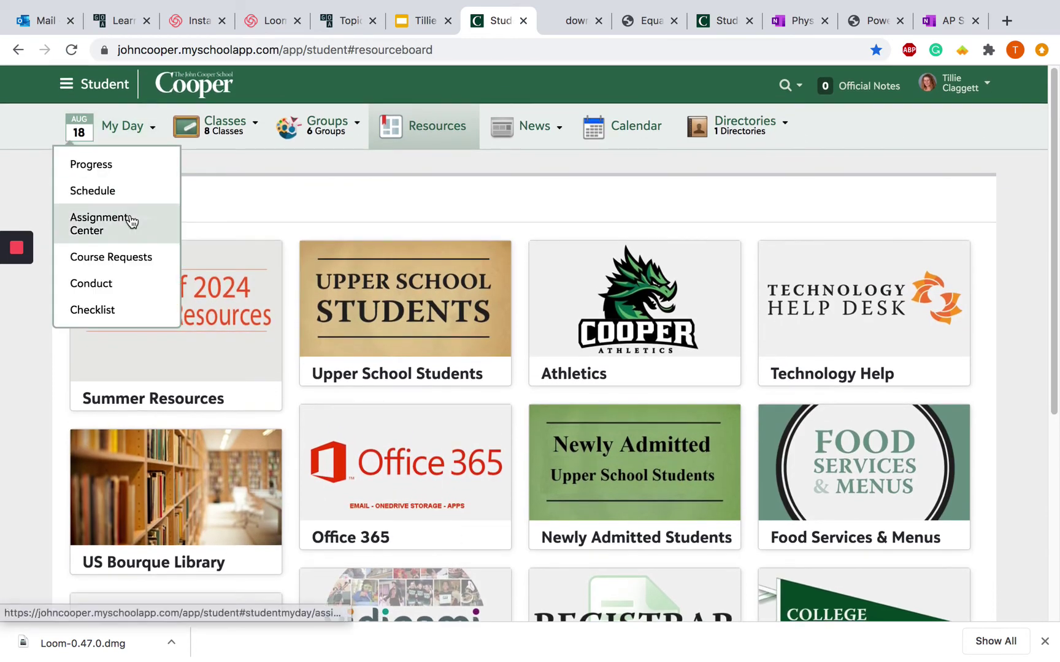
click(129, 198)
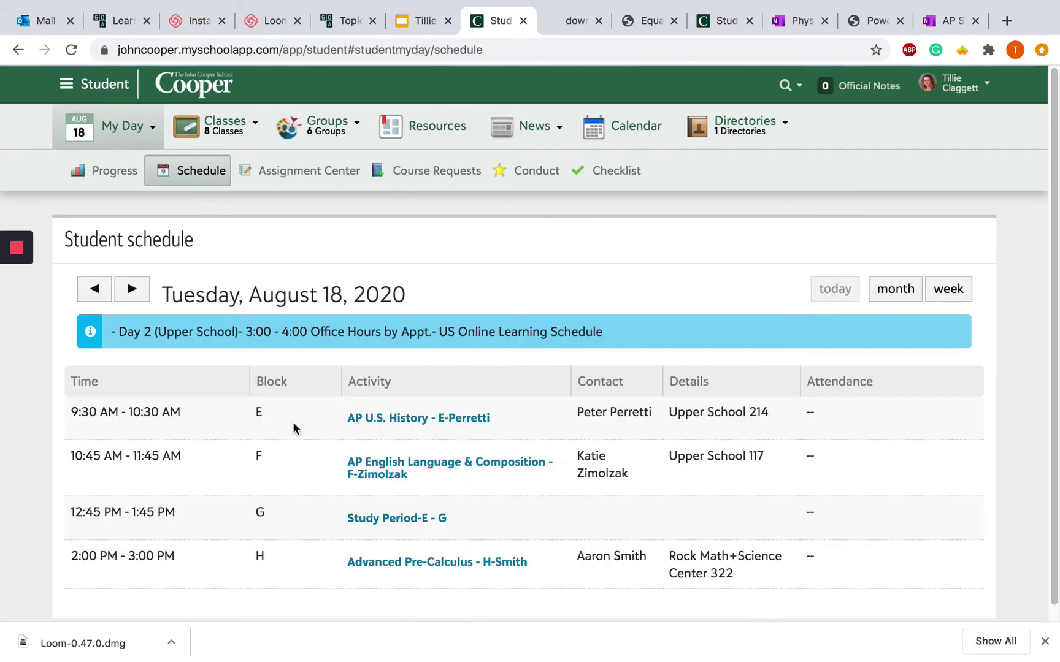
scroll(299, 381, down, 1)
mouse_move(48, 5)
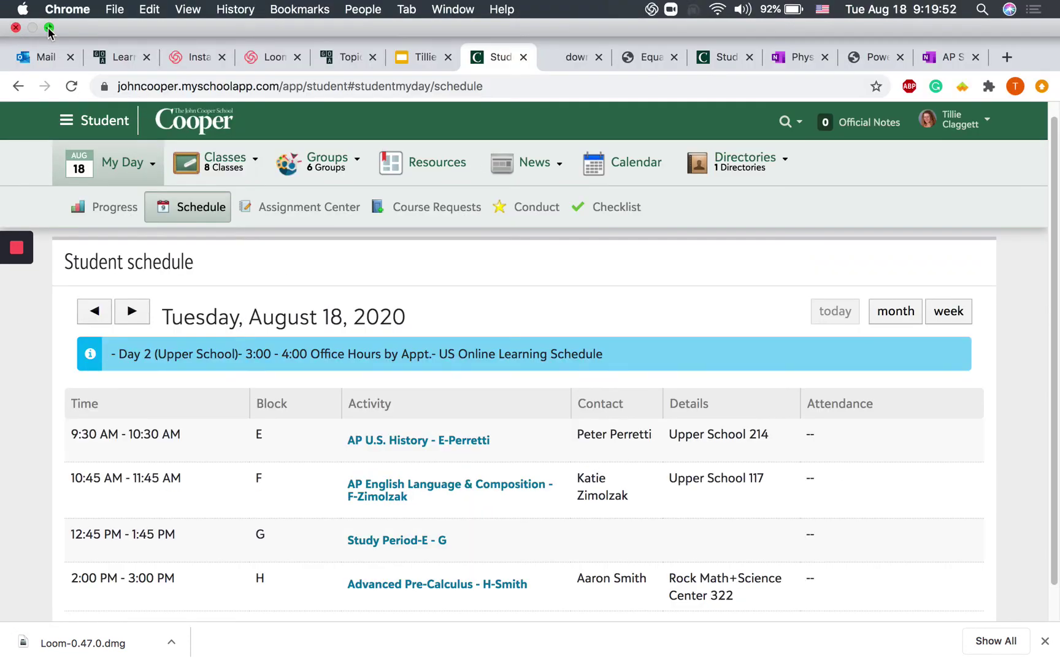
click(49, 28)
scroll(320, 458, down, 3)
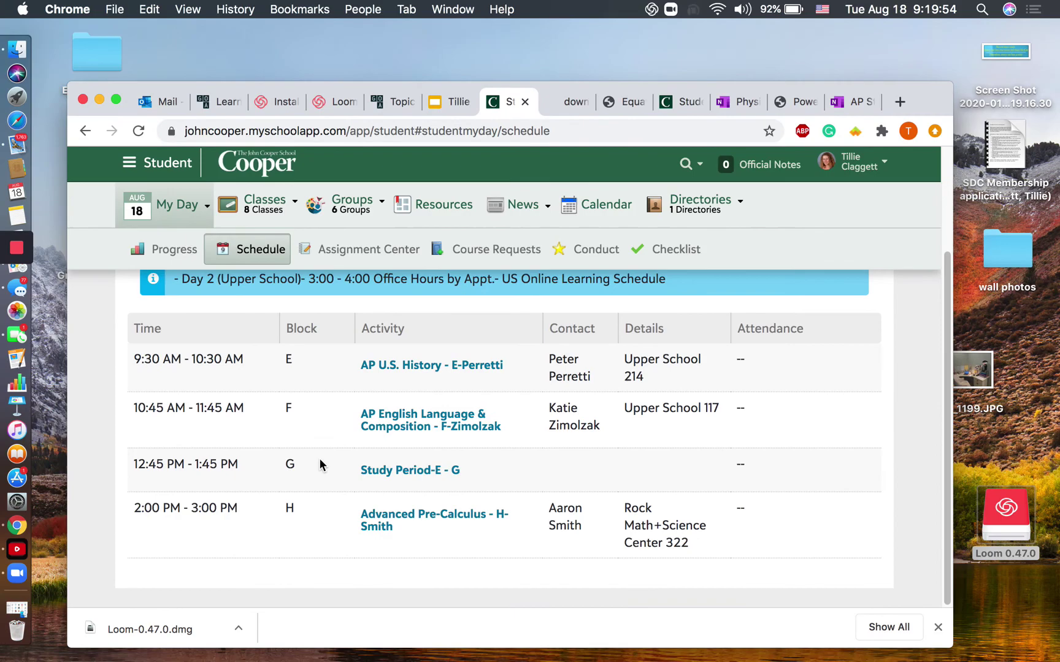